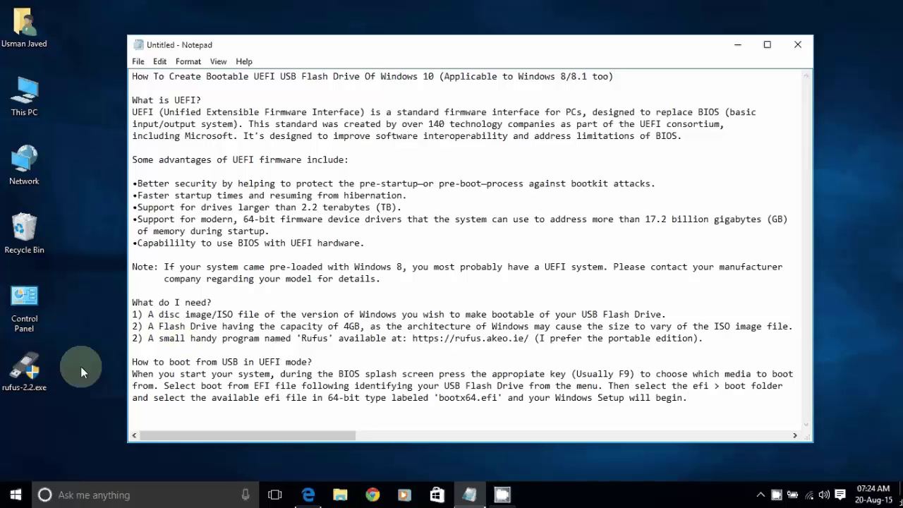
Step: Select the rufus-2.2.exe program file on the desktop
left_click(5, 387)
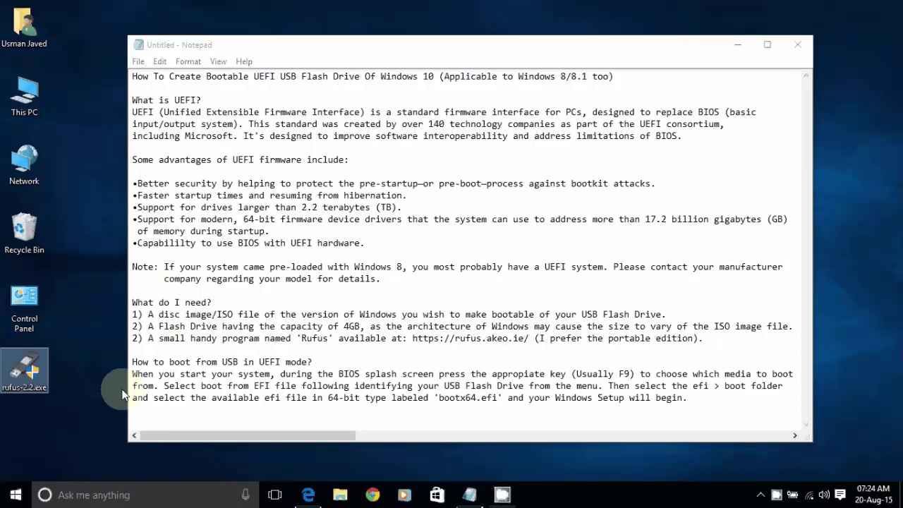
Step: Scroll the Rufus site in Edge to the Rufus 2.2 download section, then minimize Edge
left_click(310, 496)
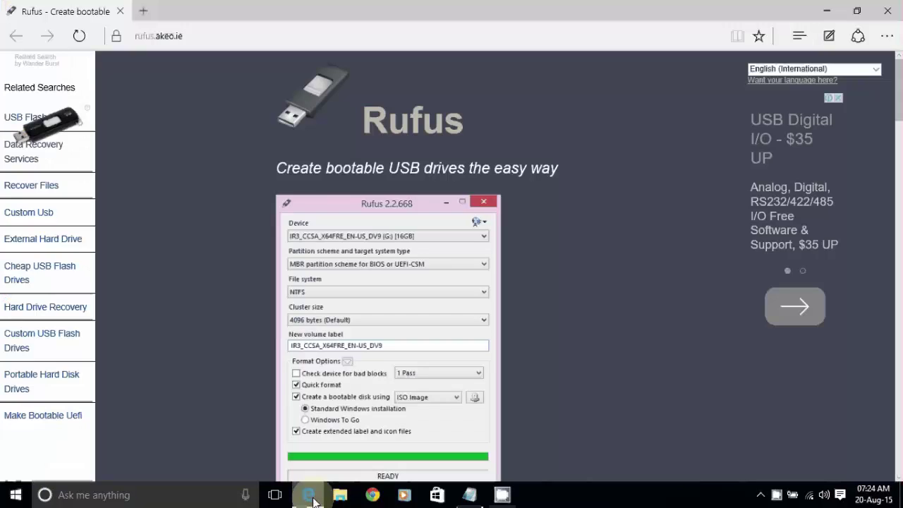
left_click(215, 36)
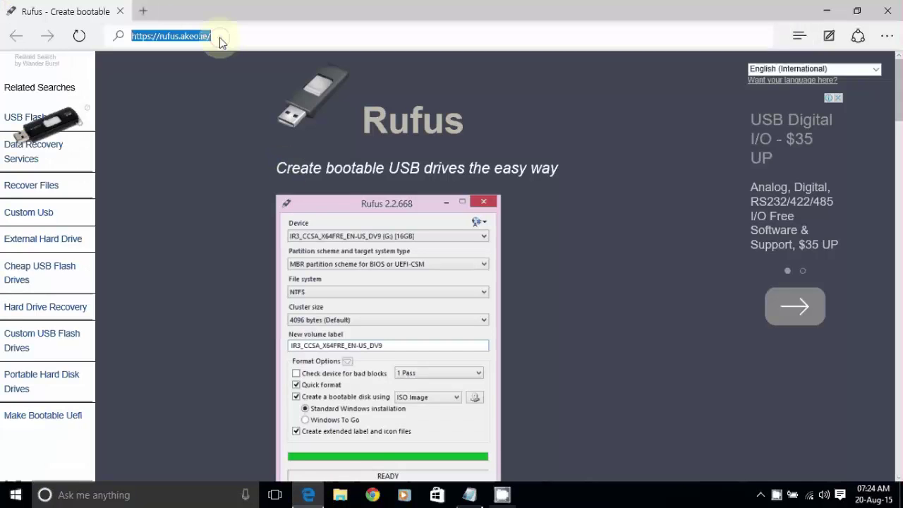
left_click(204, 180)
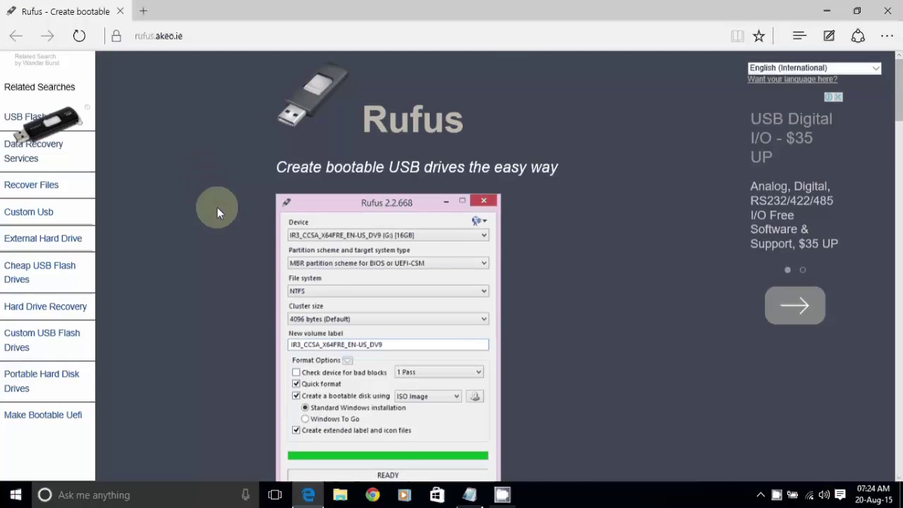
scroll(216, 207, "down", 5)
scroll(217, 209, "down", 1)
scroll(217, 209, "down", 3)
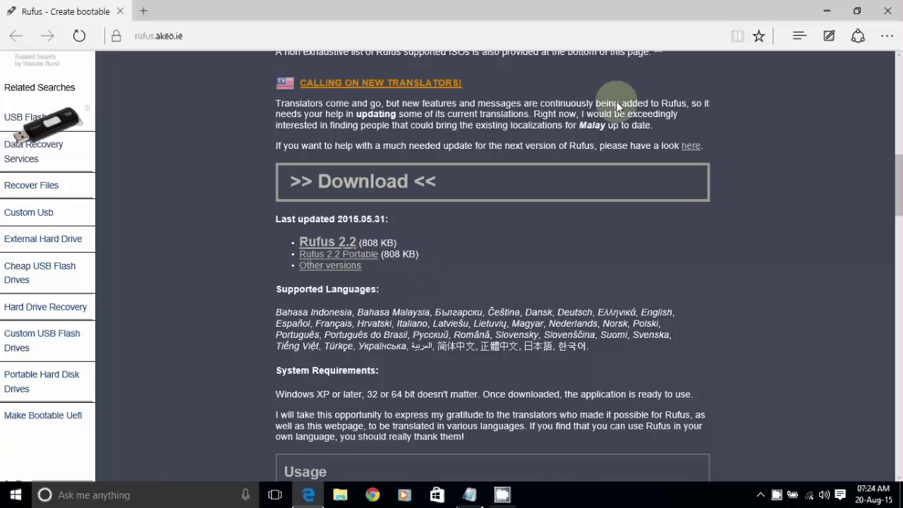
left_click(825, 7)
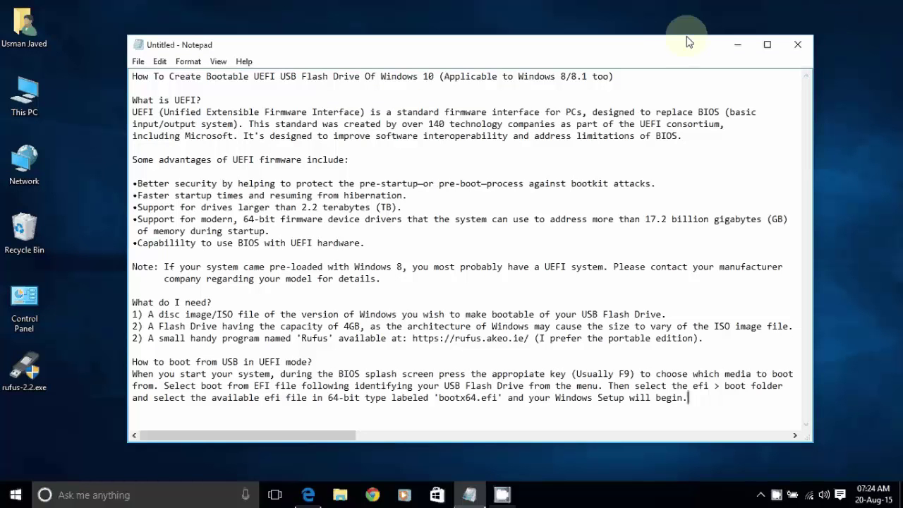
Step: Bring up the context menu for rufus-2.2.exe on the desktop to launch it
left_click(89, 366)
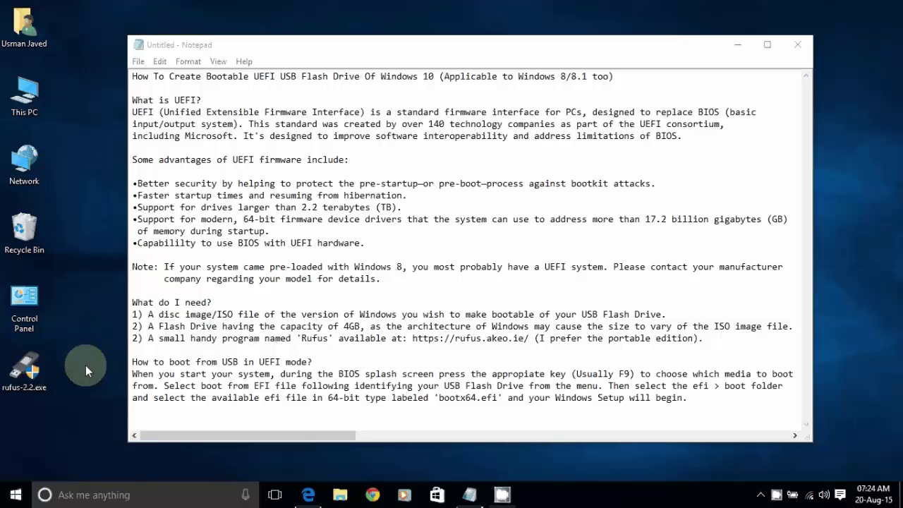
right_click(2, 374)
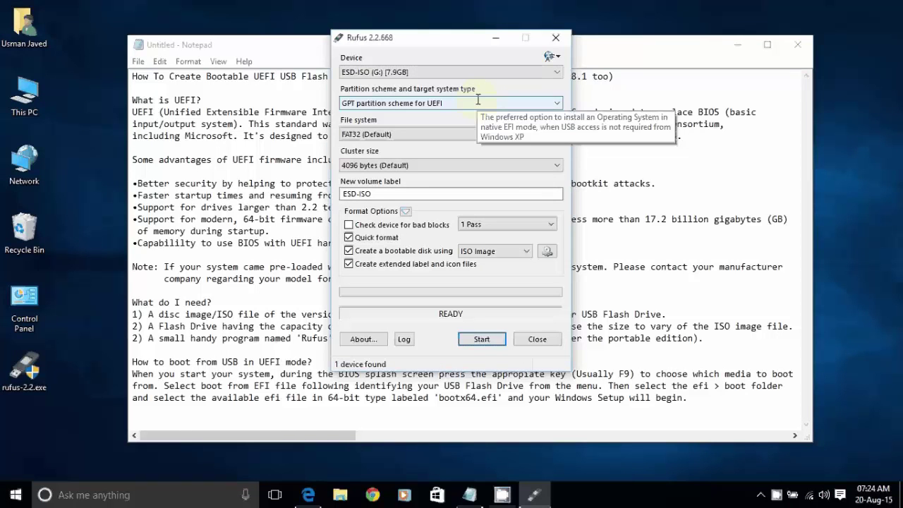
Step: Load Windows 10 Pro x64.iso as the Rufus source disc image
left_click(549, 252)
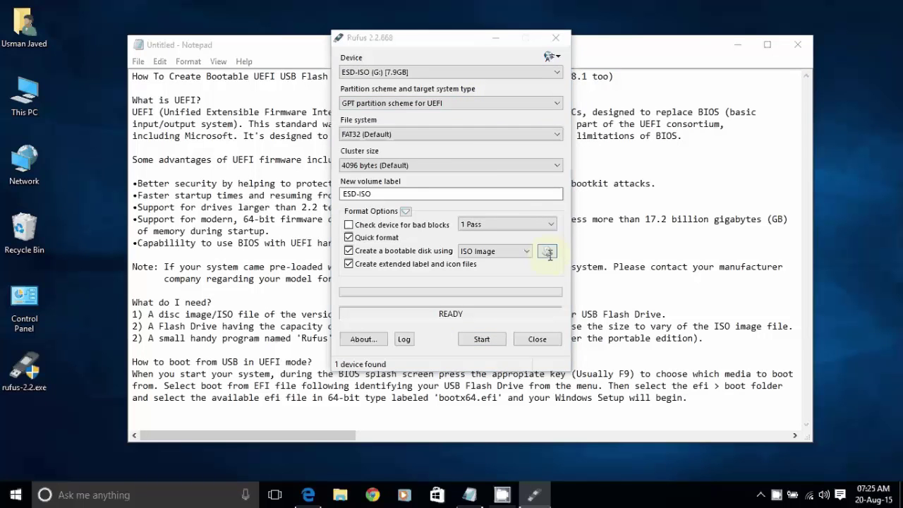
left_click(510, 170)
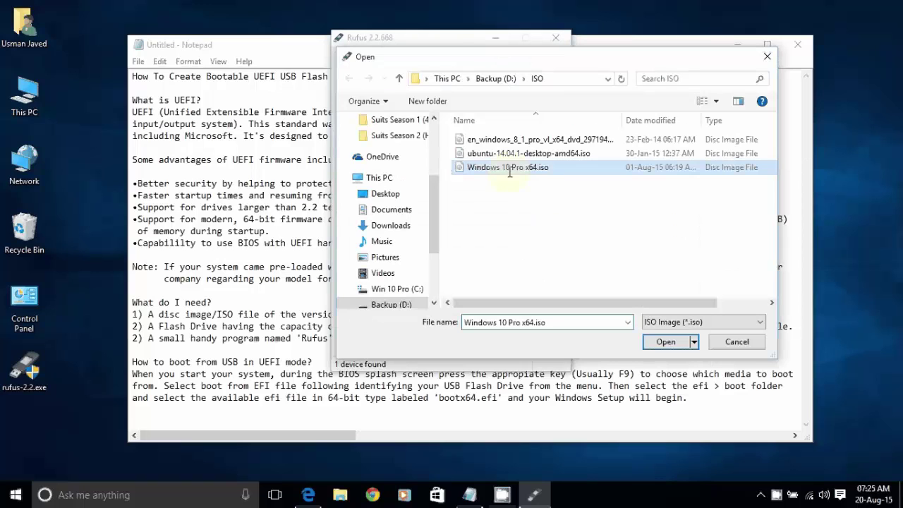
left_click(668, 340)
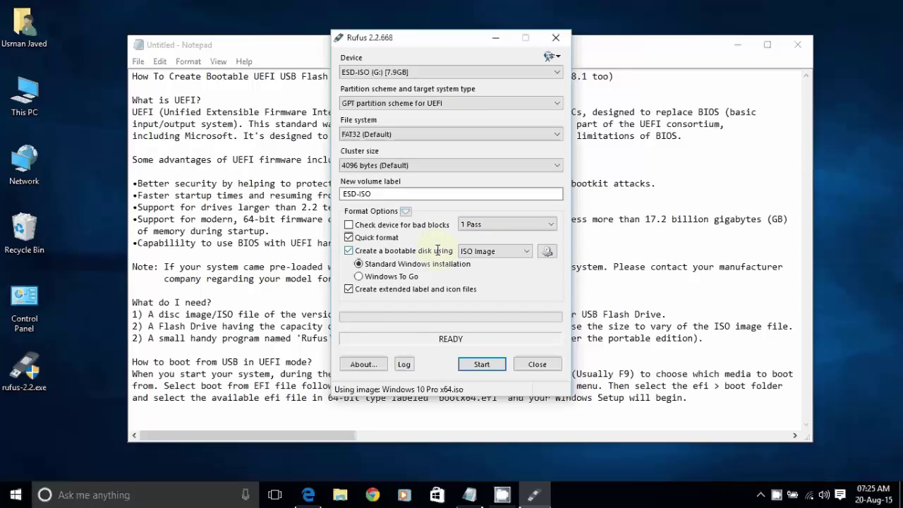
Step: Start writing the image to the ESD-ISO drive, accepting that all its data is erased
left_click(475, 364)
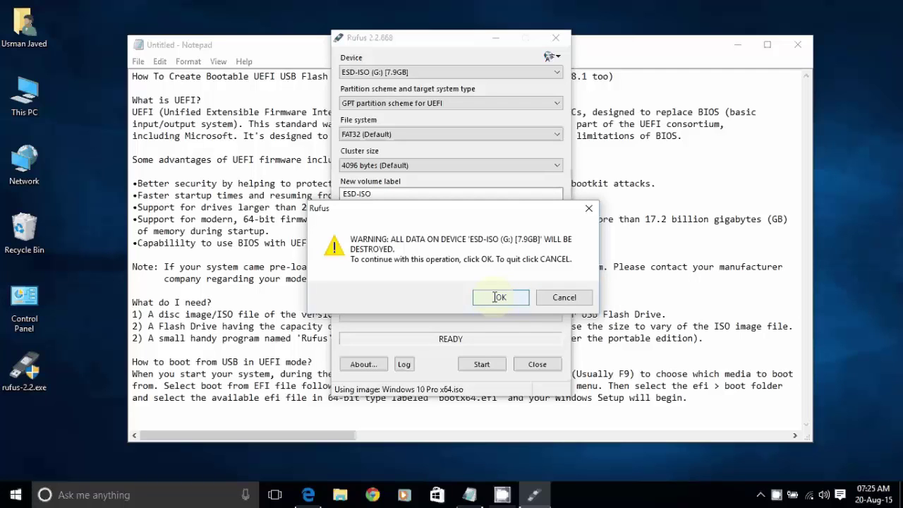
left_click(497, 297)
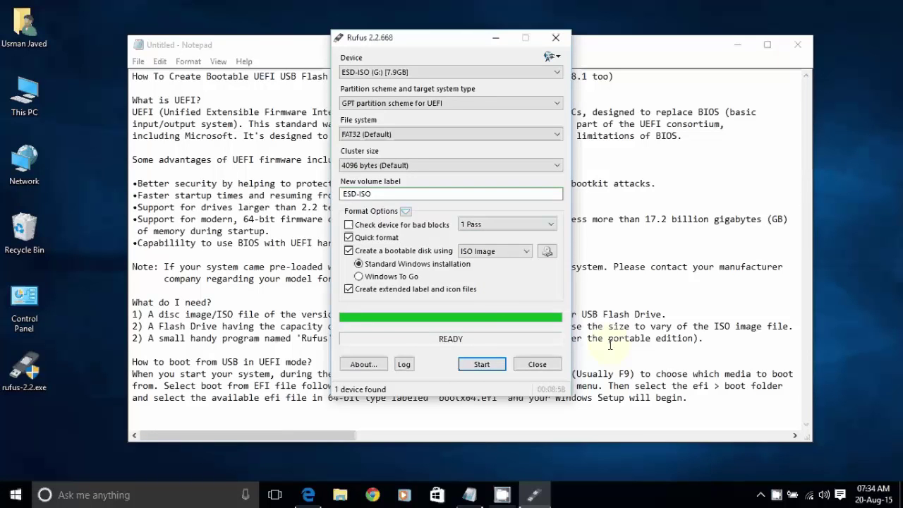
Step: Review the guide's Windows Setup, efi > boot, bootx64.efi and disc image lines in Notepad
left_click(638, 411)
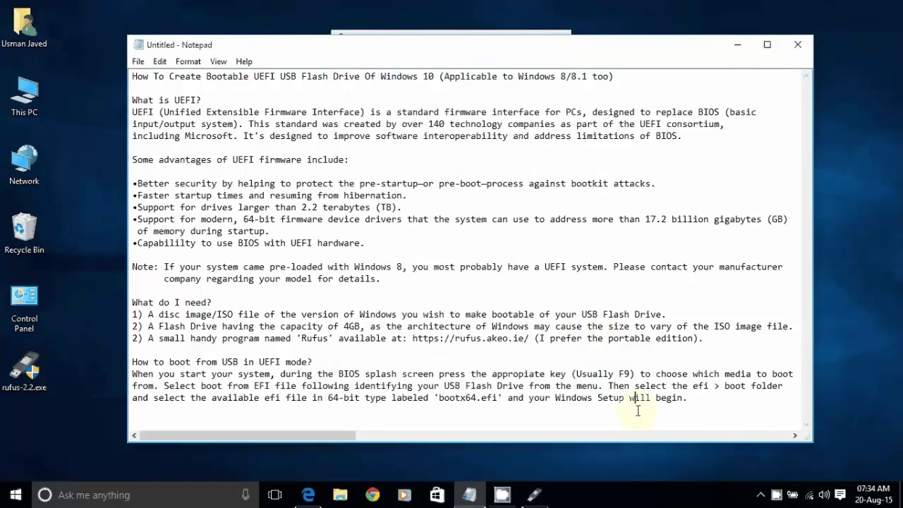
left_click(635, 397)
left_click(692, 399)
left_click(721, 387)
left_click(435, 400)
left_click(449, 316)
left_click(670, 350)
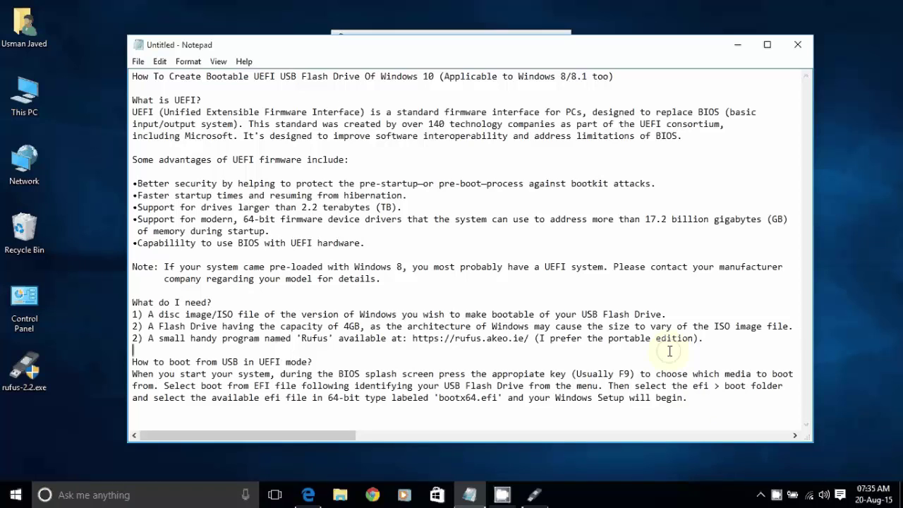